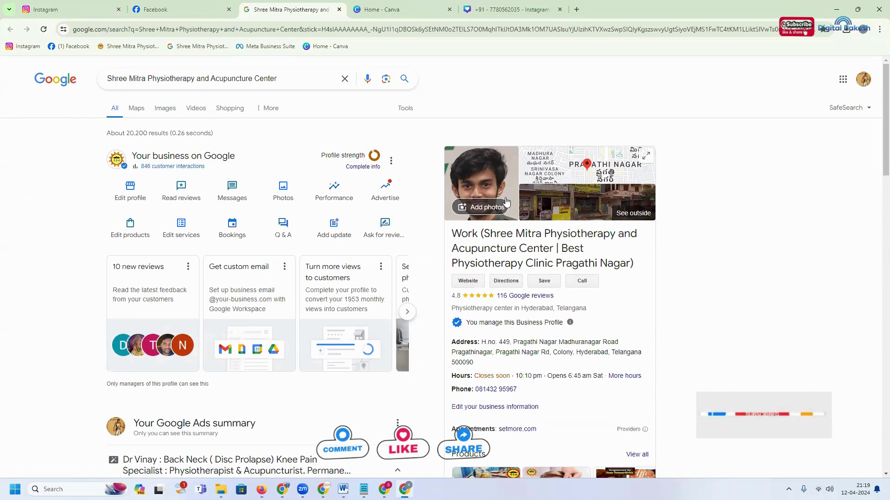
Step: Bring up the Canva physiotherapy poster and close the download opt-in panel with 'No thanks'
{"action": "left_click", "coordinate": [503, 8]}
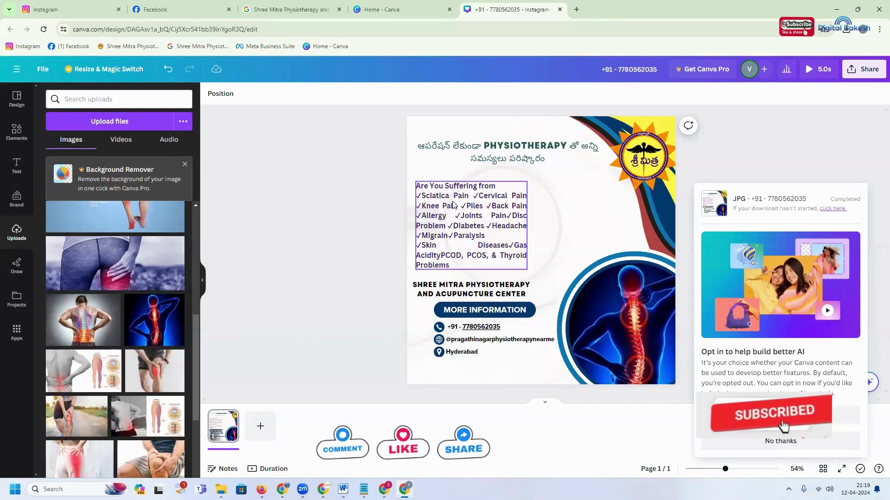
{"action": "left_click", "coordinate": [343, 219]}
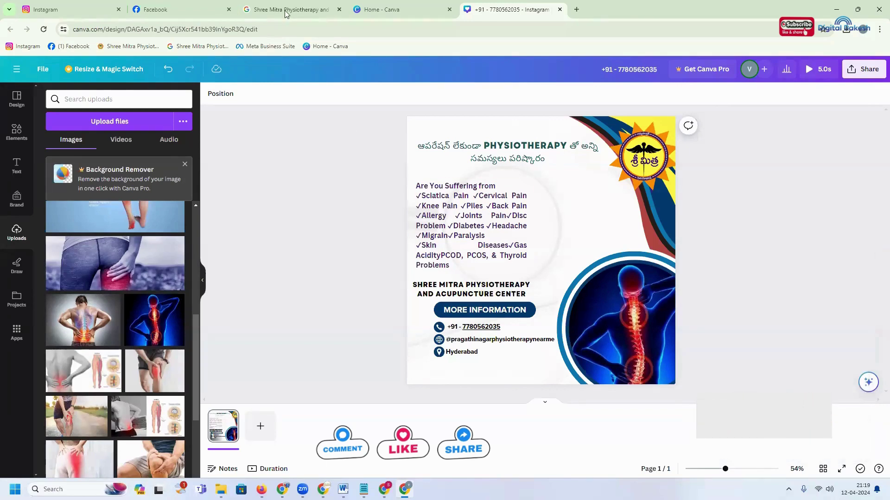
Step: Open the clinic's existing Google updates and copy the previous update's title line
{"action": "left_click", "coordinate": [284, 10]}
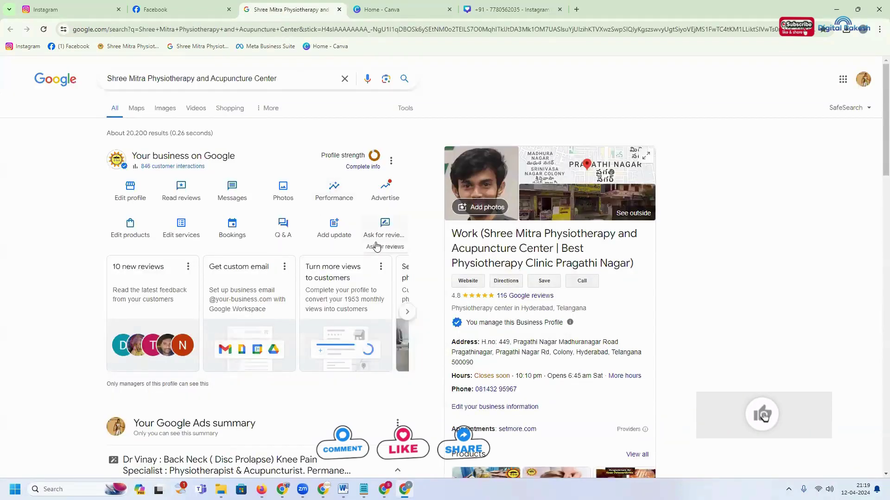
{"action": "scroll", "coordinate": [377, 248], "scroll_direction": "down", "scroll_amount": 2}
{"action": "scroll", "coordinate": [376, 247], "scroll_direction": "down", "scroll_amount": 1}
{"action": "scroll", "coordinate": [376, 247], "scroll_direction": "down", "scroll_amount": 2}
{"action": "scroll", "coordinate": [375, 245], "scroll_direction": "down", "scroll_amount": 1}
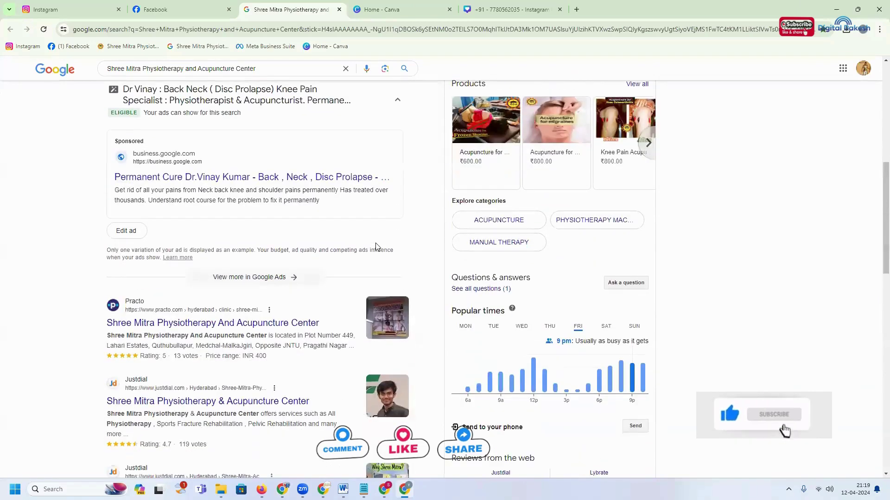
{"action": "scroll", "coordinate": [375, 244], "scroll_direction": "down", "scroll_amount": 2}
{"action": "scroll", "coordinate": [374, 245], "scroll_direction": "down", "scroll_amount": 3}
{"action": "scroll", "coordinate": [375, 243], "scroll_direction": "down", "scroll_amount": 2}
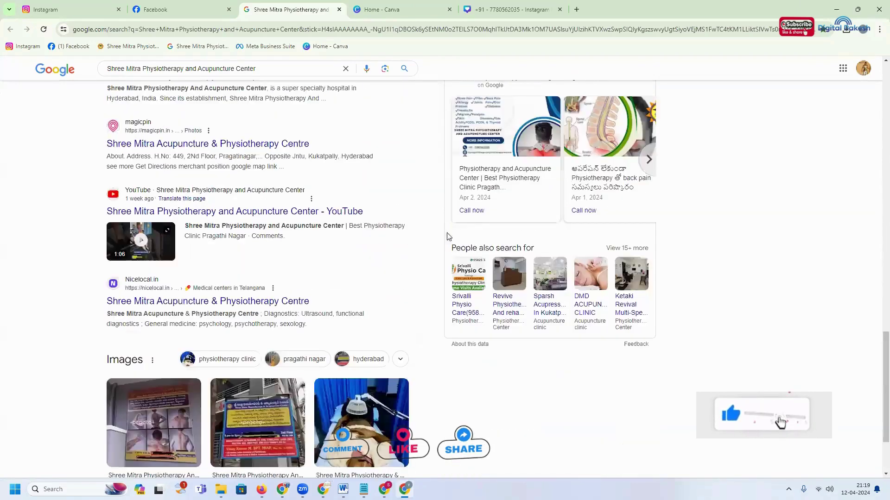
{"action": "left_click", "coordinate": [491, 179]}
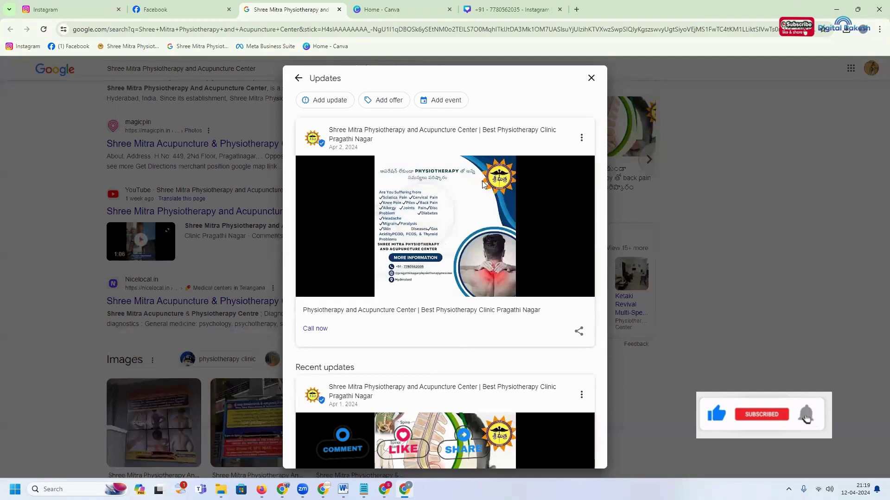
{"action": "double_click", "coordinate": [427, 311]}
{"action": "triple_click", "coordinate": [427, 311]}
{"action": "key", "text": "ctrl+c"}
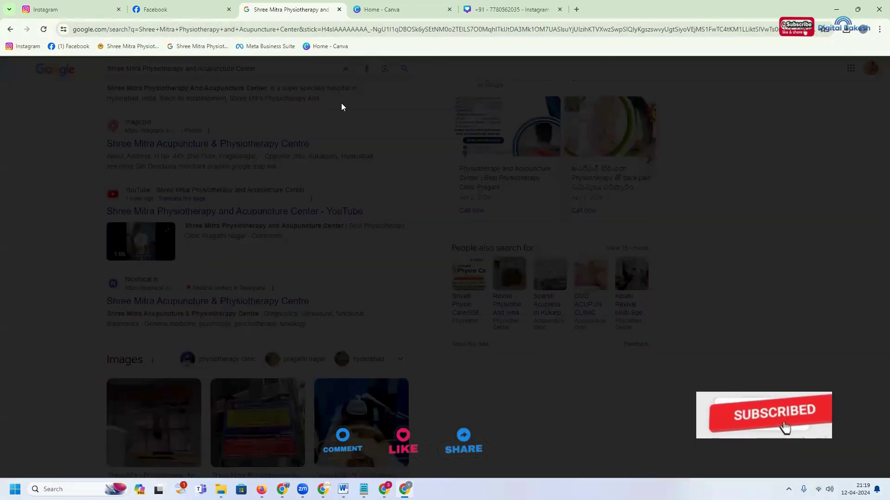
Step: Start a new update with the pasted clinic title, then copy the poster's symptom list
{"action": "left_click", "coordinate": [388, 234]}
{"action": "key", "text": "ctrl+v"}
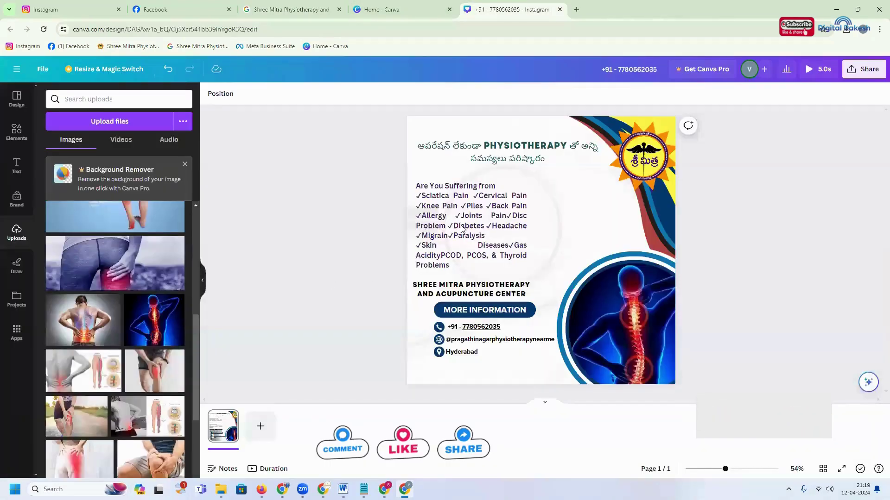
{"action": "left_click", "coordinate": [507, 10]}
{"action": "double_click", "coordinate": [464, 228]}
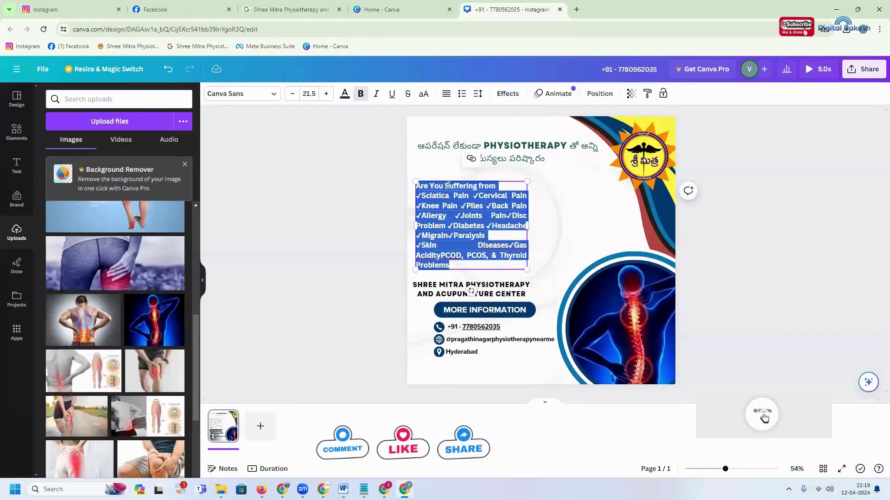
{"action": "left_click", "coordinate": [316, 9]}
Step: Paste the poster's symptom list into the description and add a Call now button
{"action": "key", "text": "ctrl+v"}
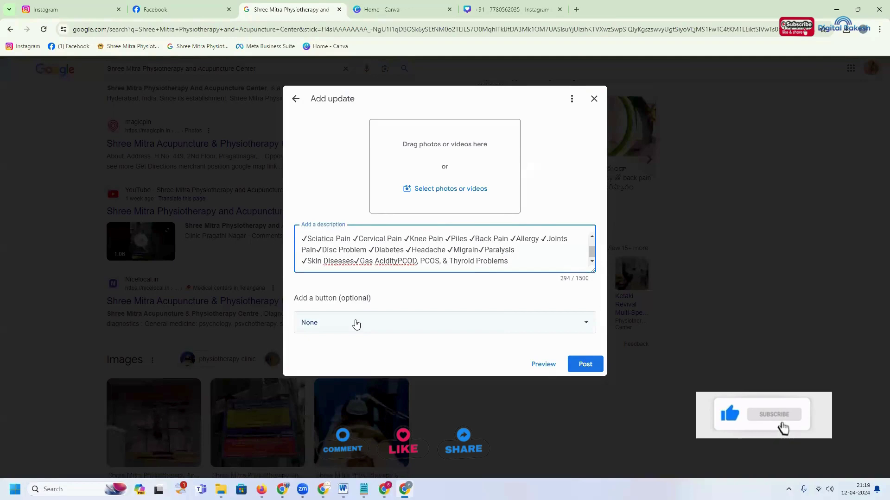
{"action": "left_click", "coordinate": [356, 324]}
{"action": "left_click", "coordinate": [350, 301]}
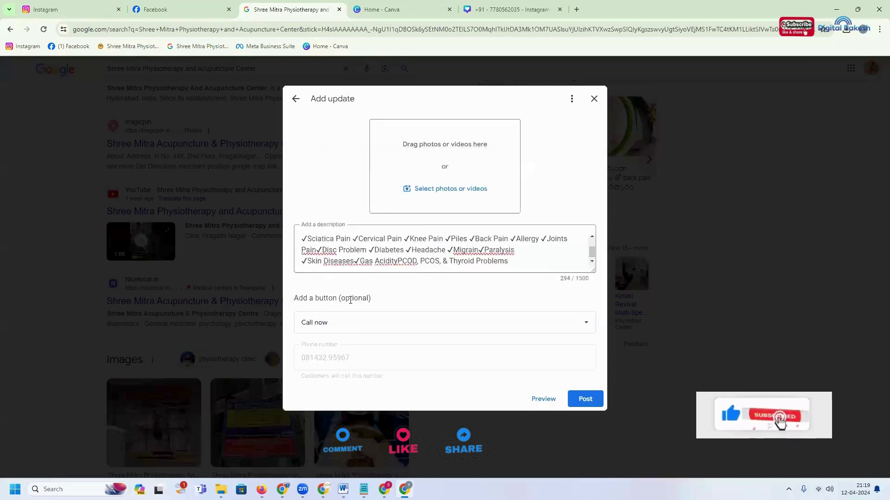
Step: Attach the downloaded poster photo, crop and save it, and post the update
{"action": "left_click", "coordinate": [437, 190]}
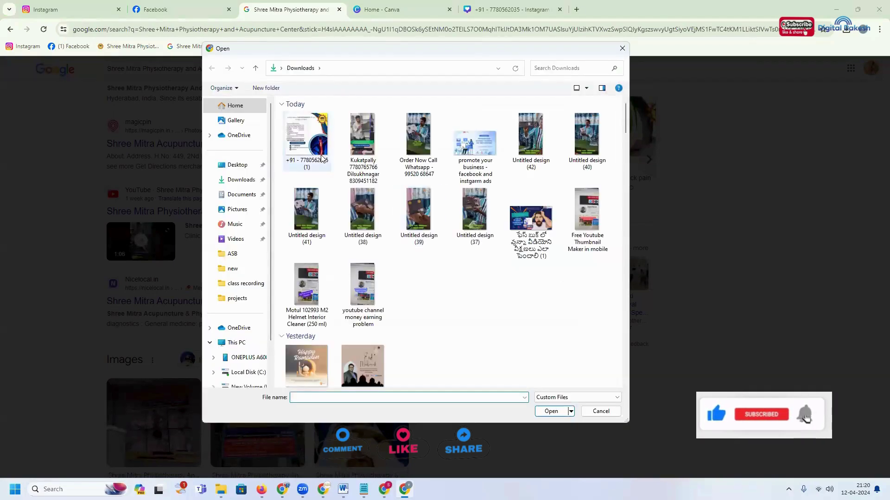
{"action": "double_click", "coordinate": [320, 158]}
{"action": "left_click", "coordinate": [374, 272]}
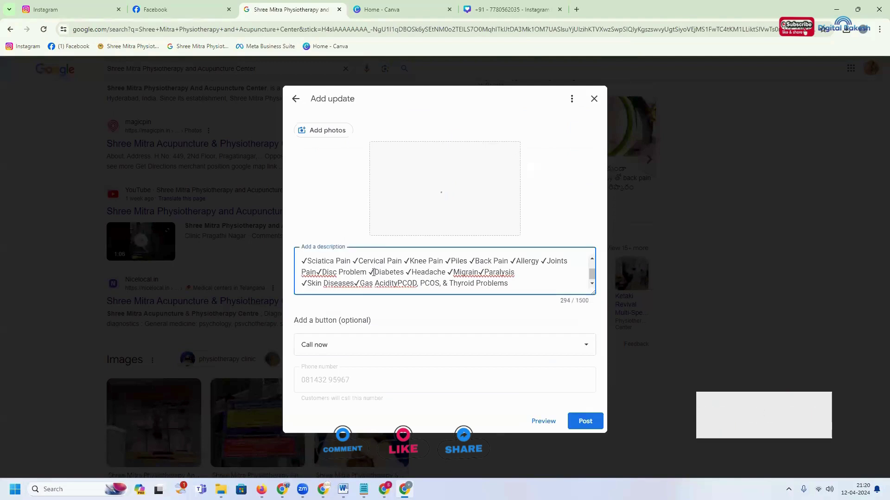
{"action": "key", "text": "ctrl+a"}
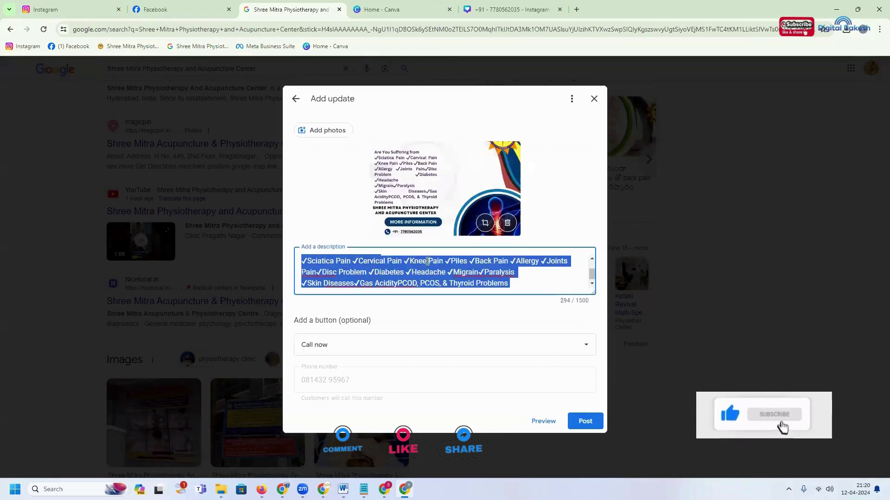
{"action": "left_click", "coordinate": [485, 224]}
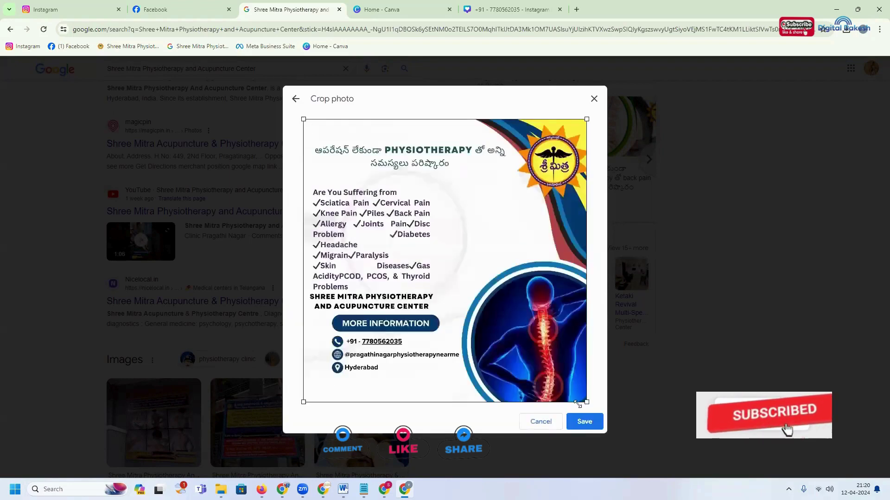
{"action": "left_click", "coordinate": [582, 423]}
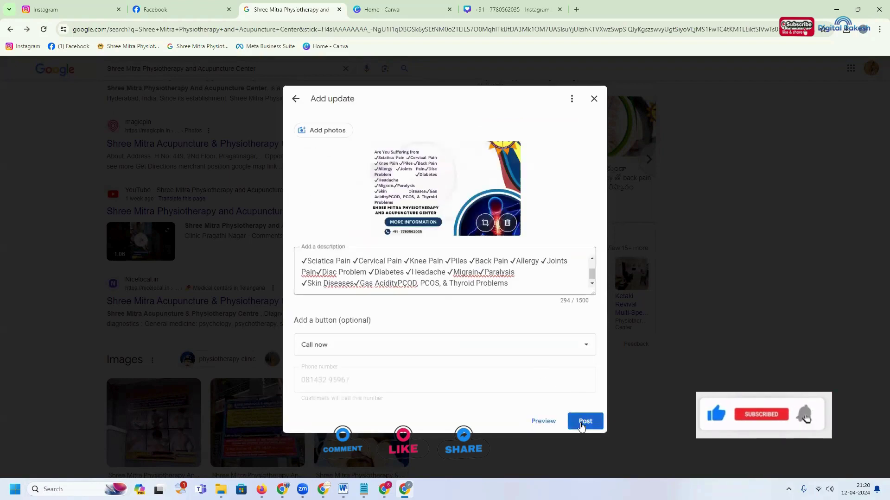
{"action": "left_click", "coordinate": [583, 424]}
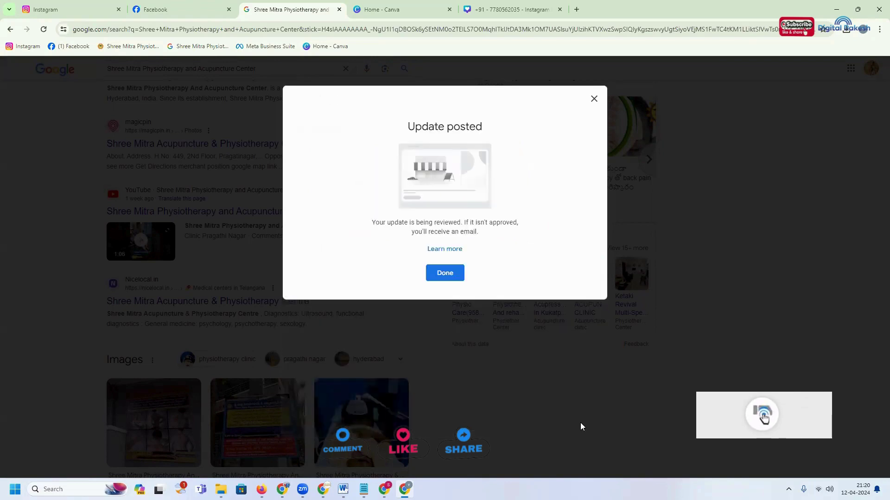
Step: Dismiss the posted confirmation and share the new poster update to Facebook
{"action": "left_click", "coordinate": [449, 274]}
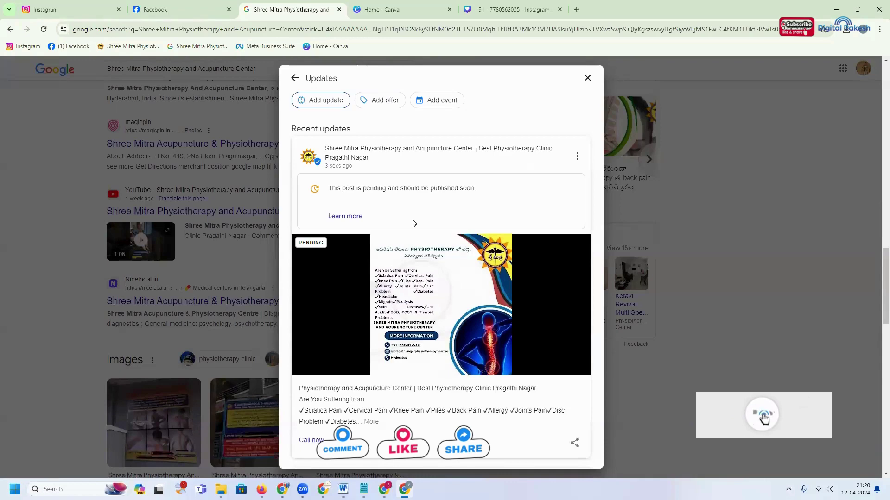
{"action": "left_click", "coordinate": [44, 29]}
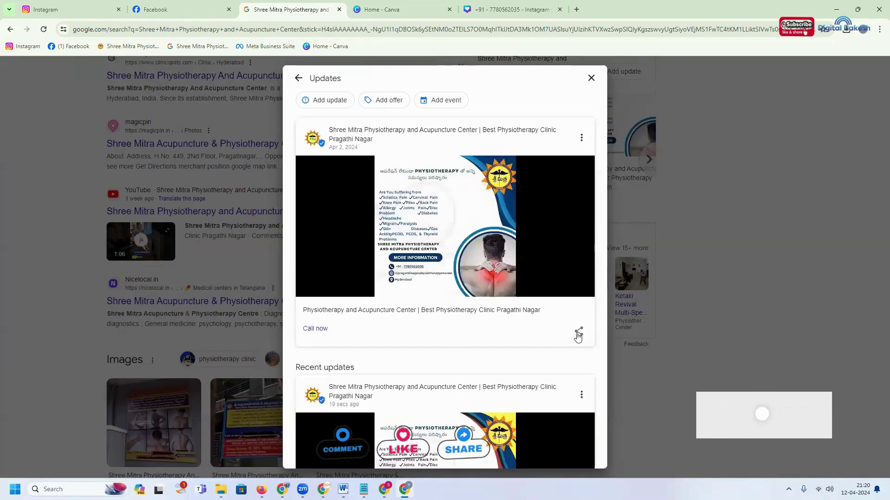
{"action": "scroll", "coordinate": [390, 209], "scroll_direction": "down", "scroll_amount": 2}
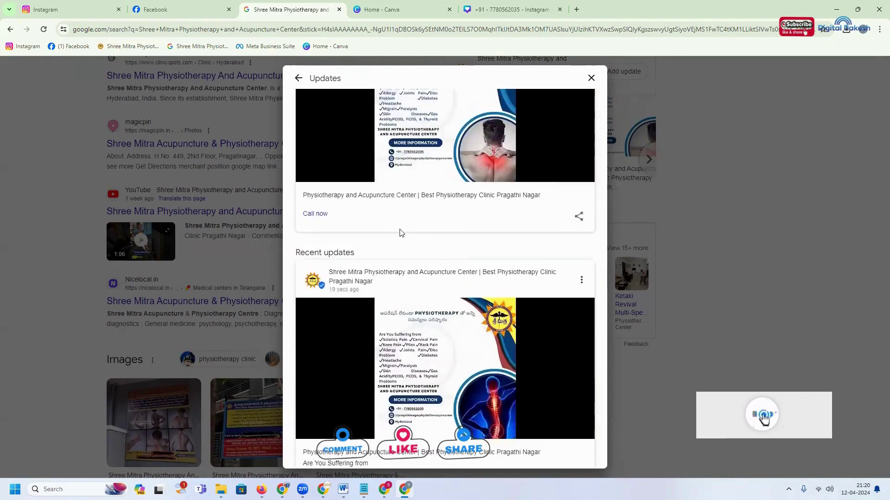
{"action": "scroll", "coordinate": [431, 278], "scroll_direction": "down", "scroll_amount": 2}
{"action": "scroll", "coordinate": [529, 299], "scroll_direction": "down", "scroll_amount": 1}
{"action": "left_click", "coordinate": [578, 299]}
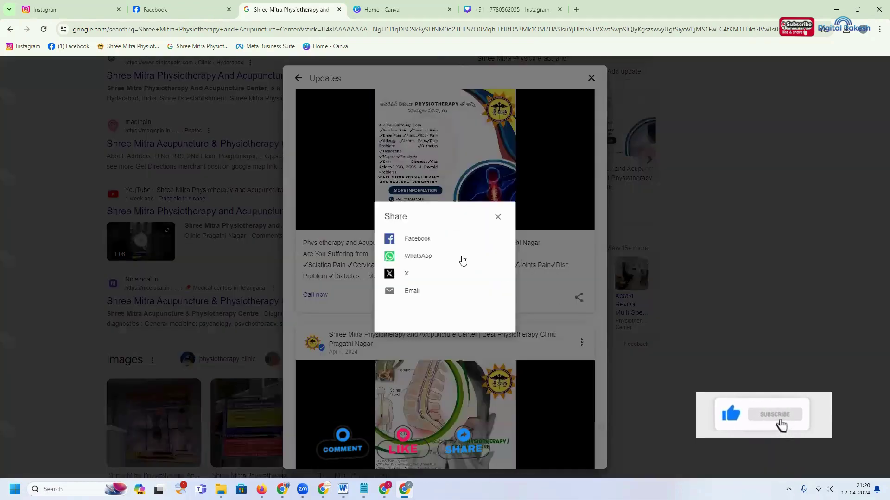
{"action": "left_click", "coordinate": [445, 243]}
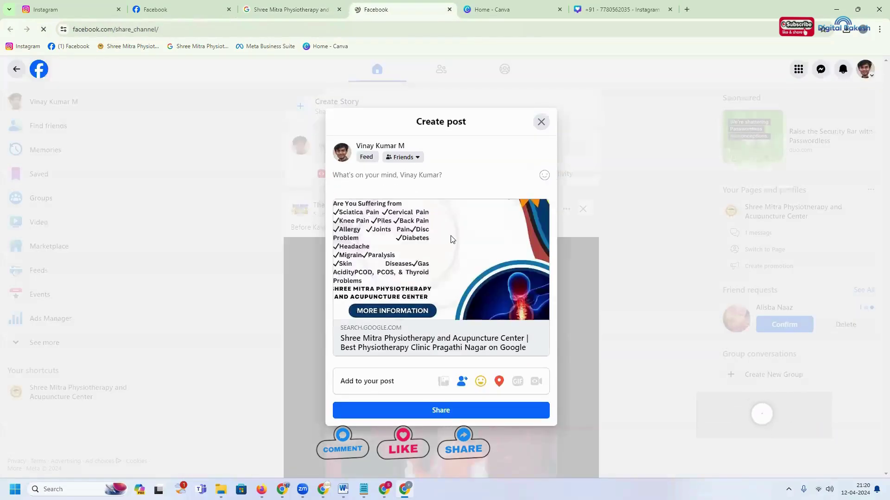
Step: Discard the personal-profile draft and switch to the Shree Mitra clinic page
{"action": "left_click", "coordinate": [540, 123]}
{"action": "left_click", "coordinate": [865, 71]}
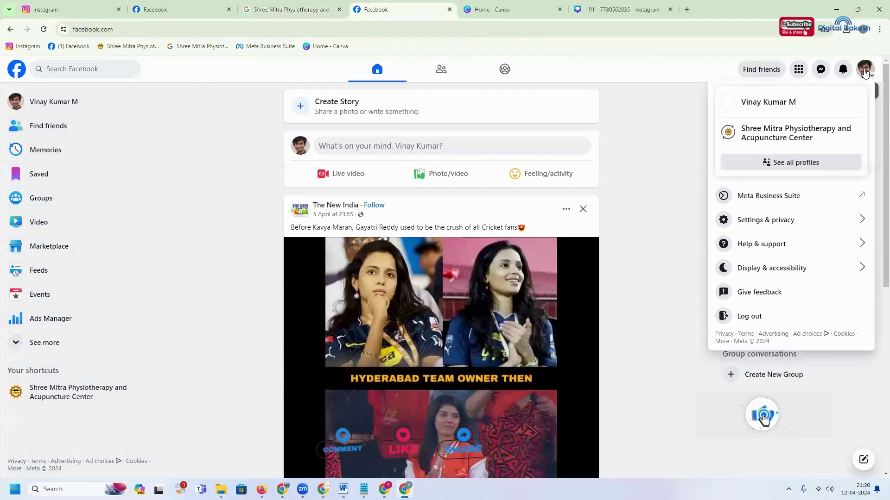
{"action": "left_click", "coordinate": [797, 134]}
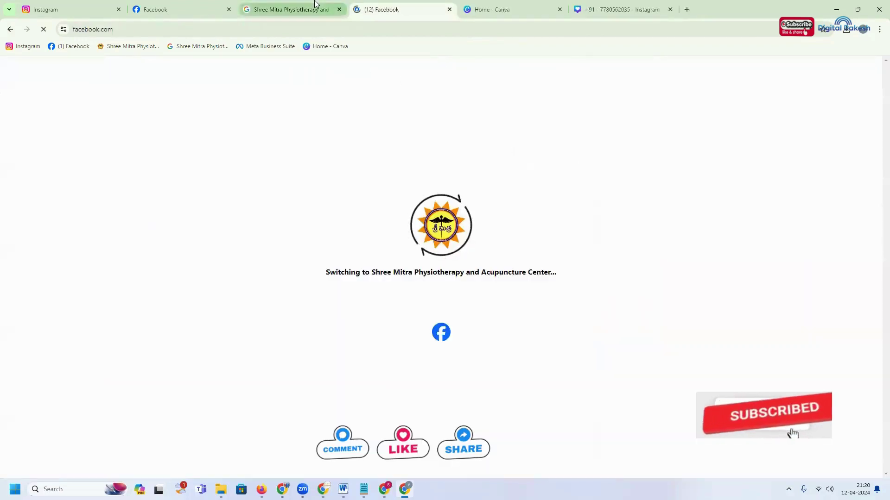
Step: Share the Google poster update to Facebook again, now as the clinic page
{"action": "left_click", "coordinate": [291, 9]}
{"action": "left_click", "coordinate": [579, 299]}
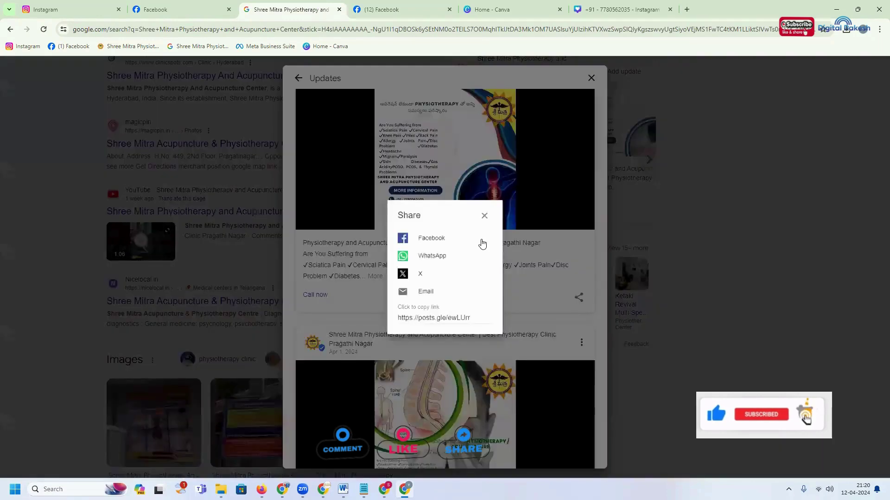
{"action": "left_click", "coordinate": [442, 238]}
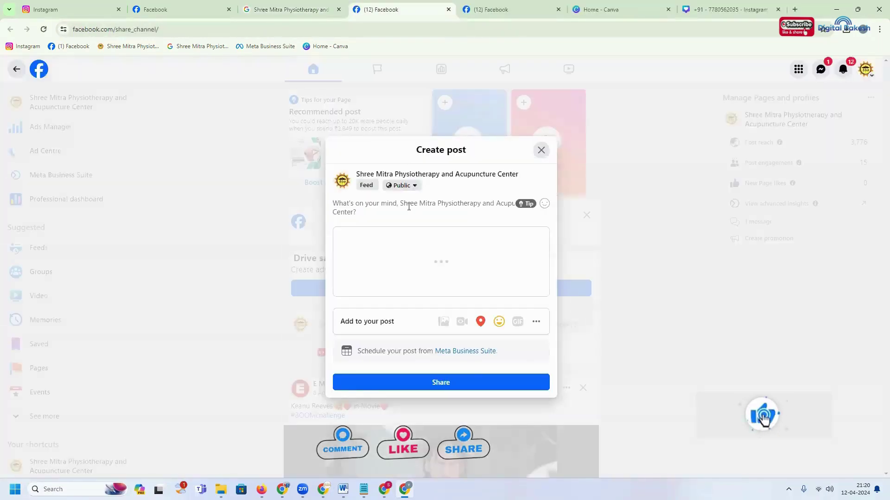
Step: Paste the symptom-list description into the Facebook post and share it on the clinic page
{"action": "key", "text": "ctrl+v"}
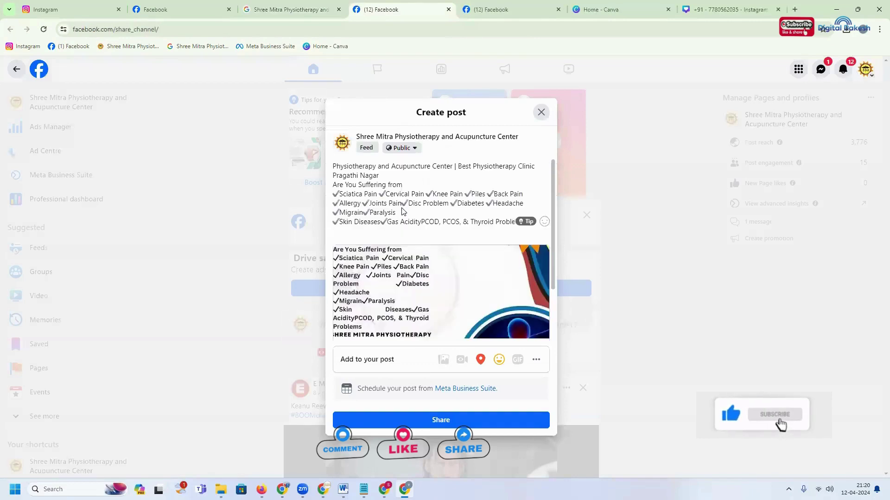
{"action": "left_click_drag", "start_coordinate": [402, 209], "coordinate": [439, 226]}
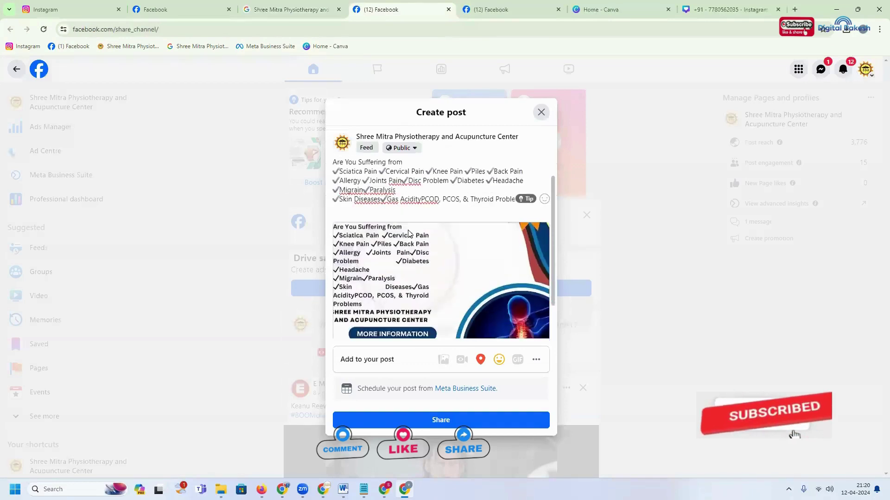
{"action": "scroll", "coordinate": [433, 287], "scroll_direction": "down", "scroll_amount": 2}
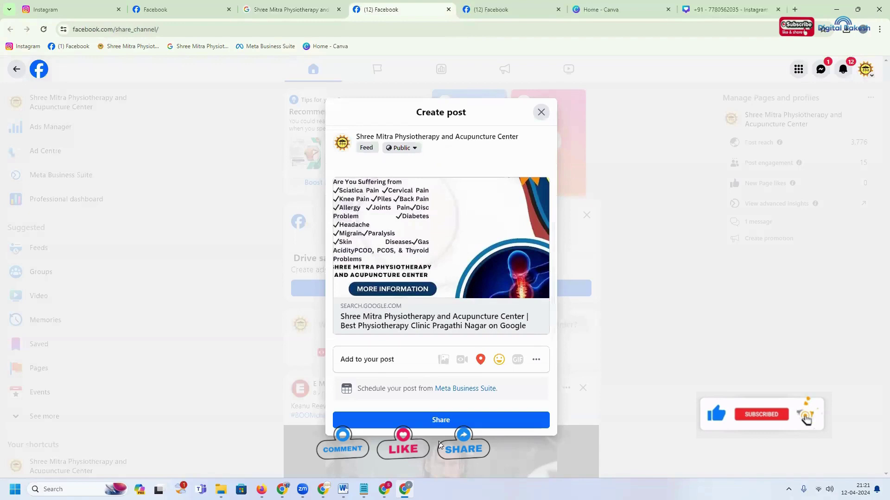
{"action": "left_click", "coordinate": [440, 419]}
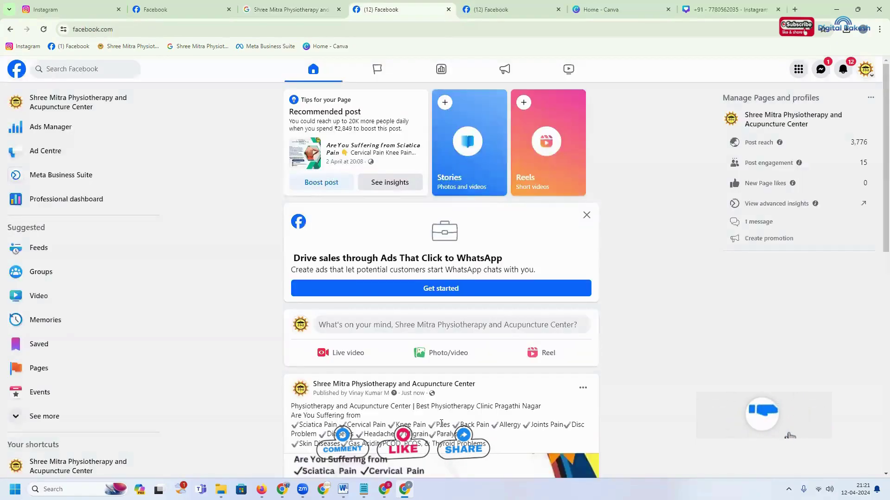
{"action": "scroll", "coordinate": [448, 203], "scroll_direction": "down", "scroll_amount": 5}
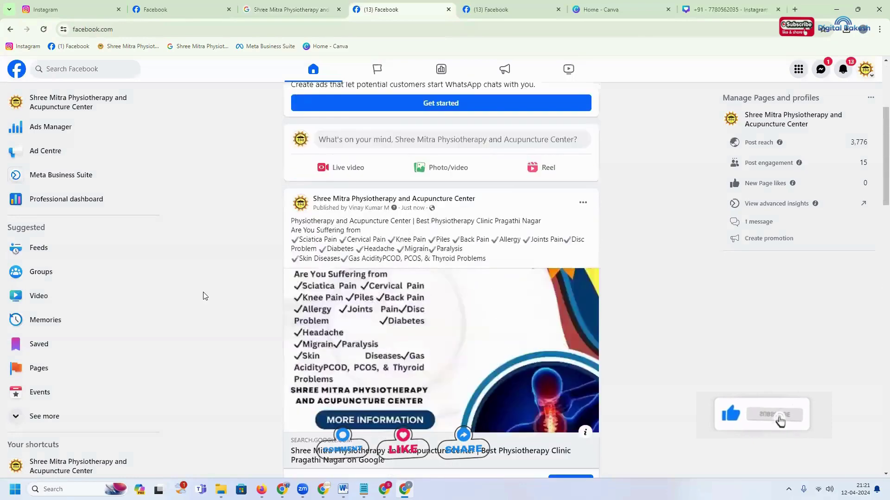
Step: Open the published post's image link to view the clinic's Google update
{"action": "left_click", "coordinate": [448, 203]}
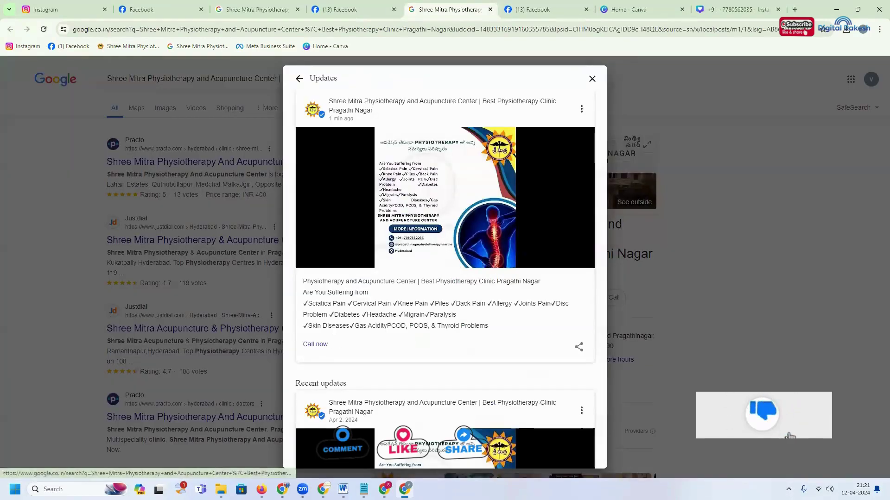
Step: Close the updates panel and open the poster update's share options in the other Google tab
{"action": "left_click", "coordinate": [592, 79]}
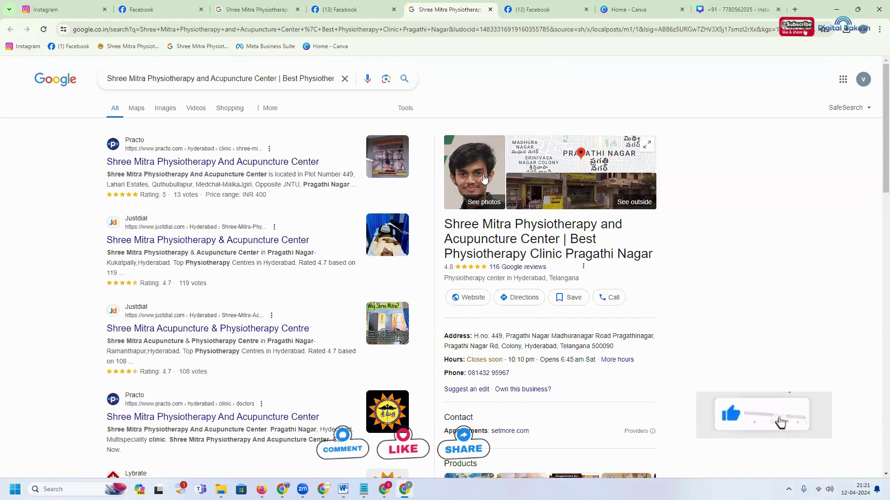
{"action": "left_click", "coordinate": [258, 9]}
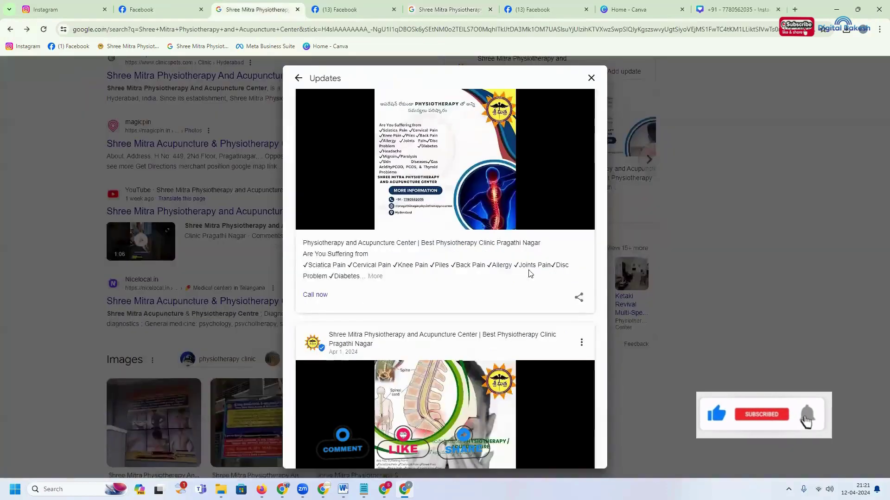
{"action": "left_click", "coordinate": [579, 298]}
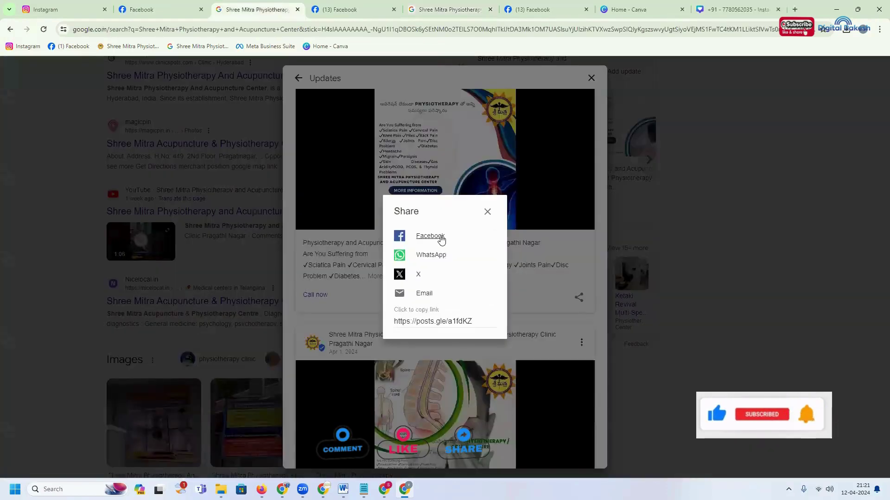